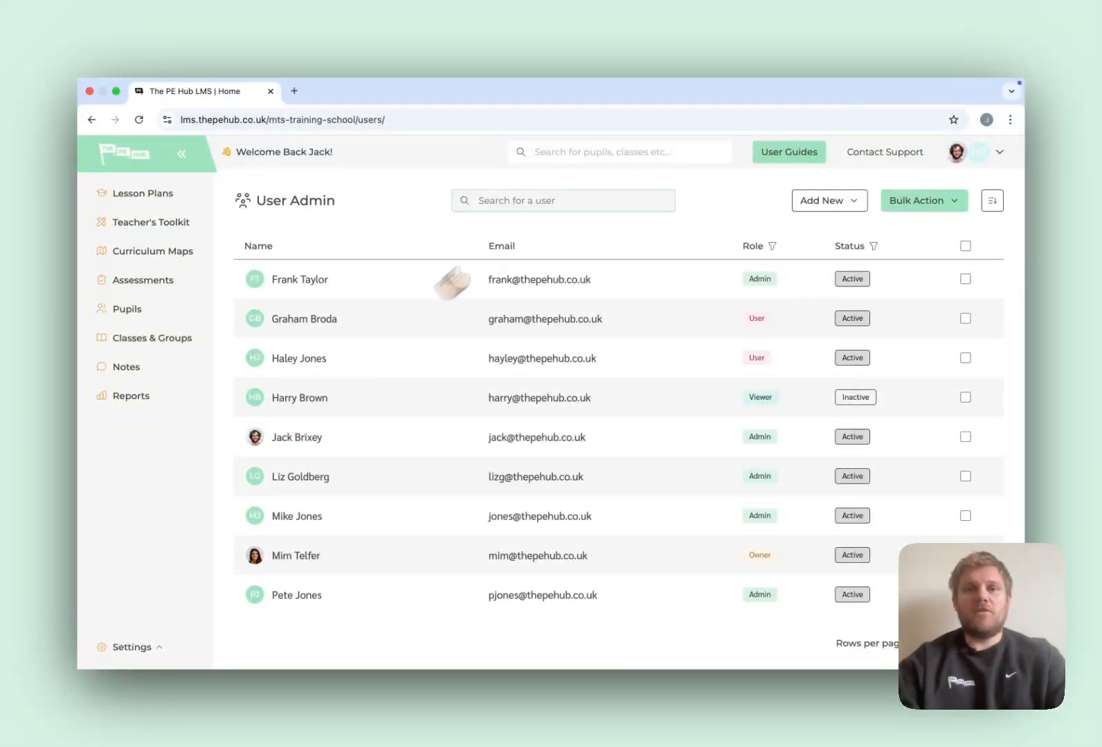
Open the Add New options on the User Admin page.
{"action": "left_click", "coordinate": [806, 201]}
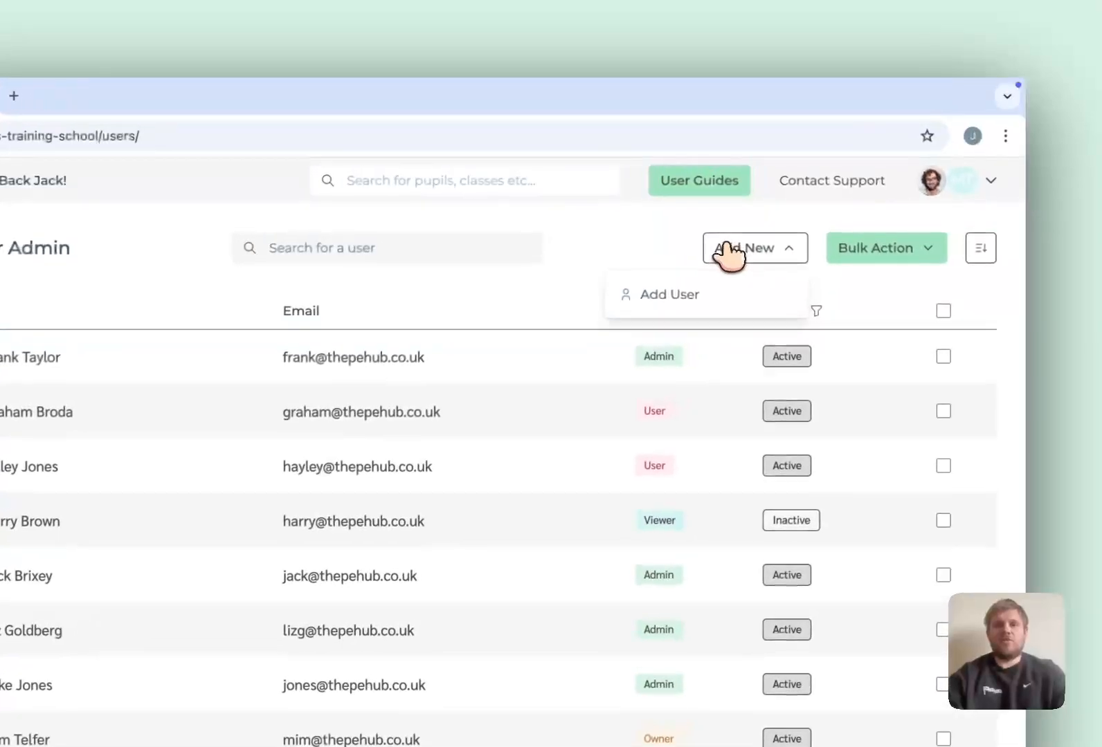
Choose Add User and enter the new user's first name, last name and school e-mail address.
{"action": "left_click", "coordinate": [768, 234]}
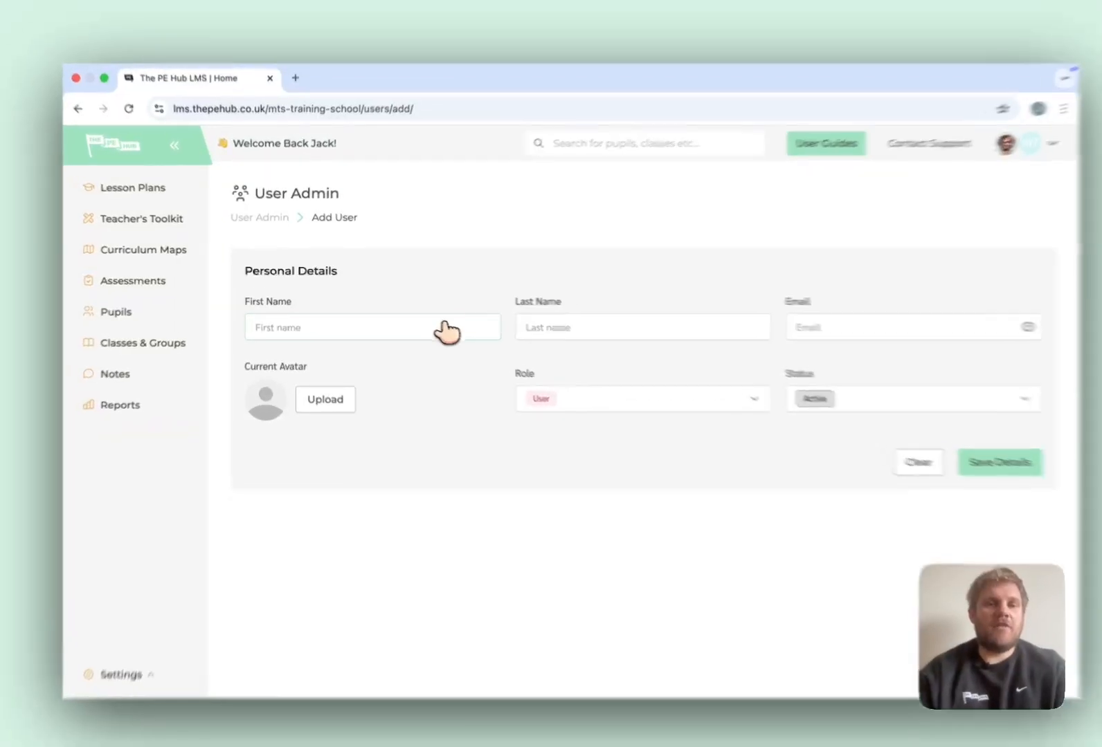
{"action": "left_click", "coordinate": [446, 333]}
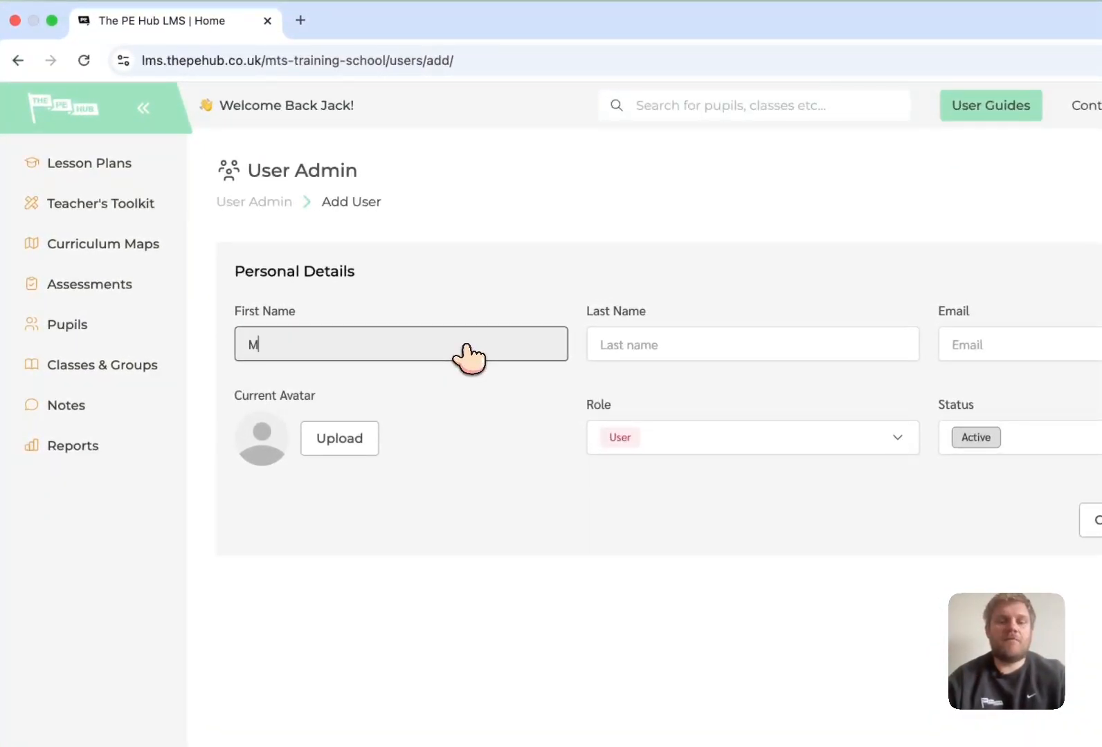
{"action": "key", "text": "Tab"}
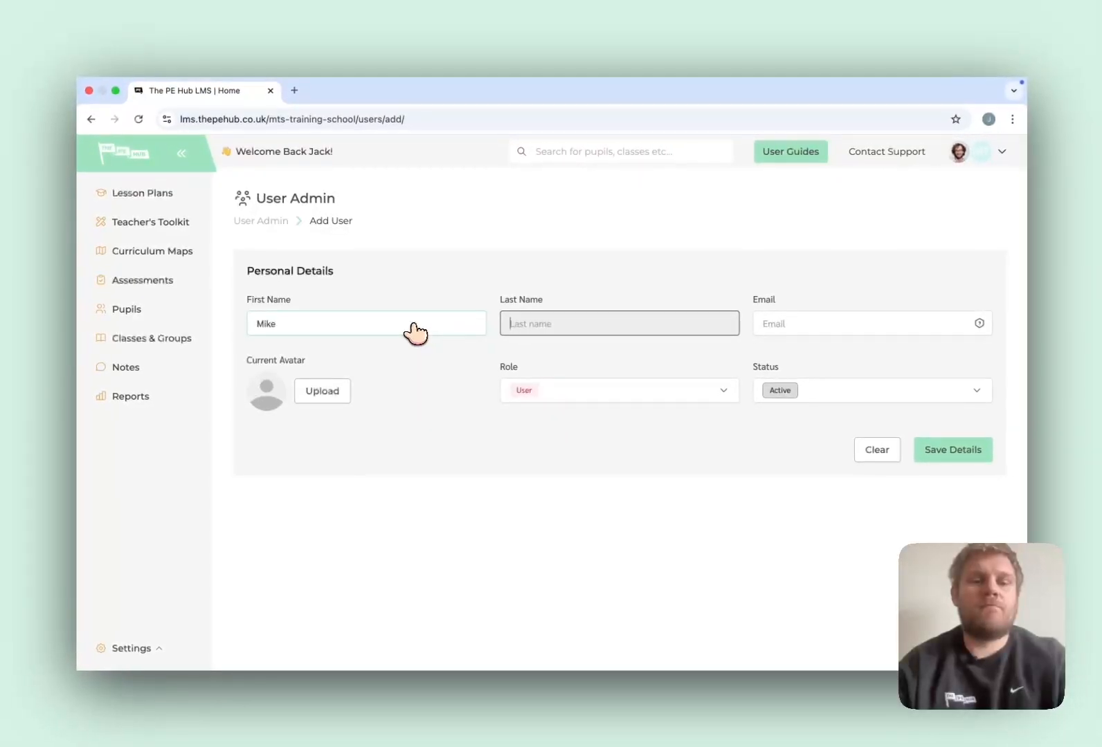
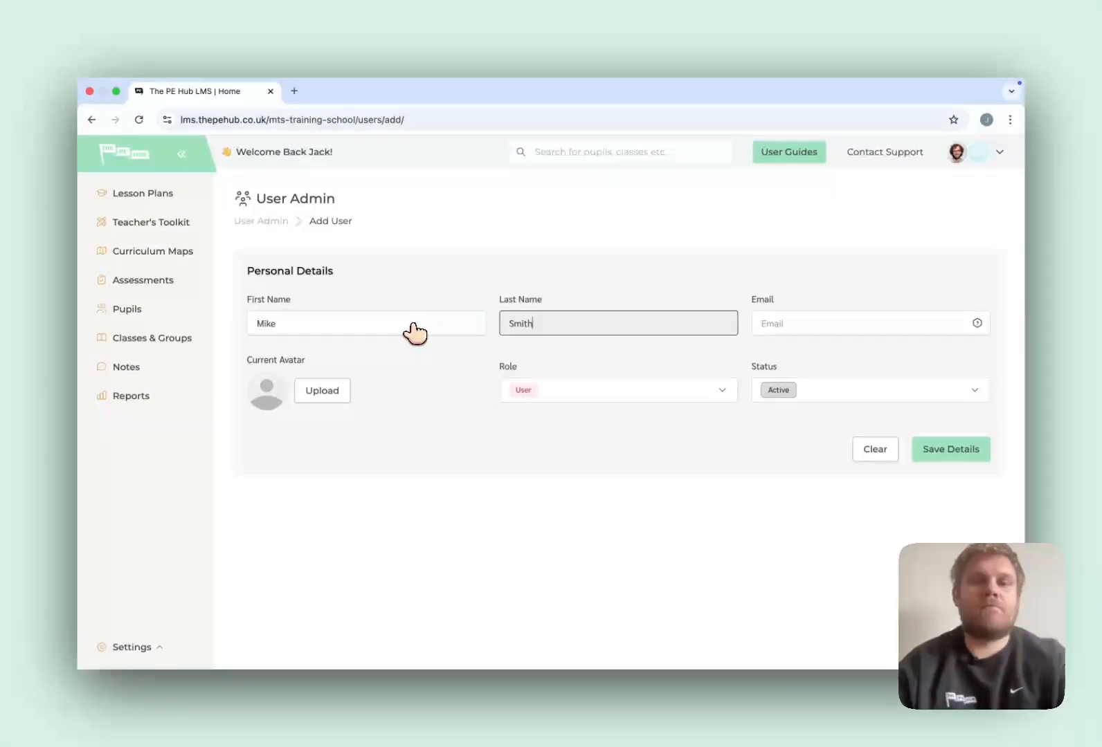
{"action": "key", "text": "Tab"}
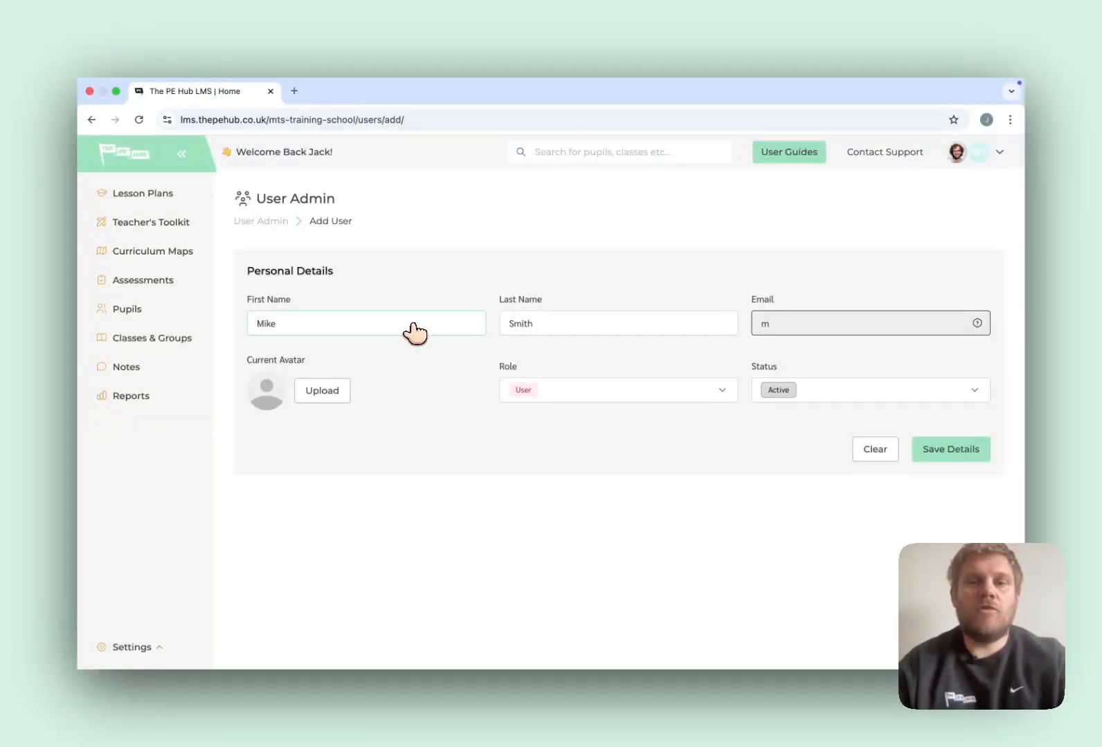
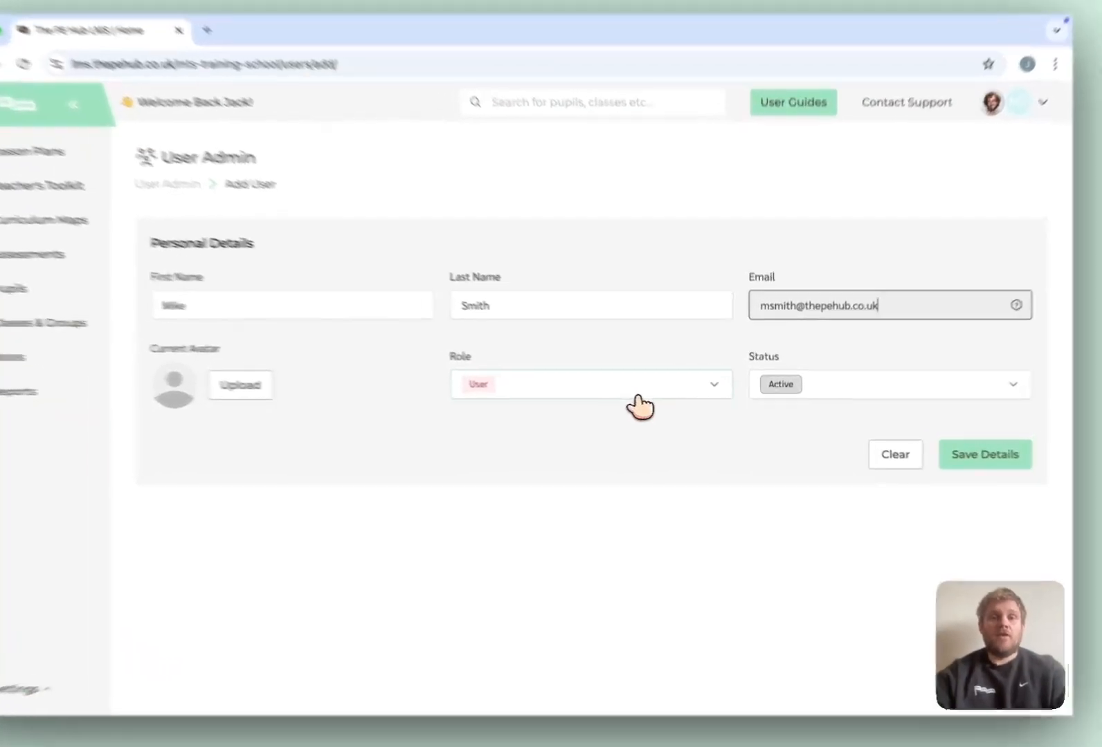
Assign the new user the Admin role and save their details.
{"action": "left_click", "coordinate": [655, 396]}
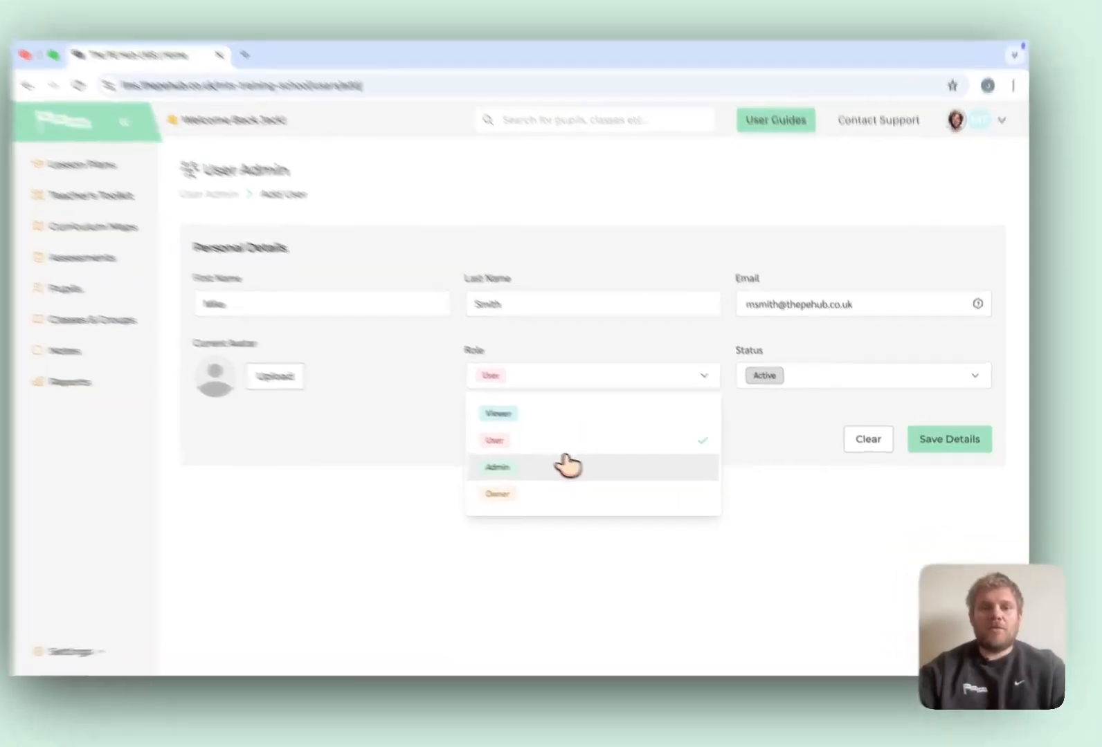
{"action": "left_click", "coordinate": [593, 476]}
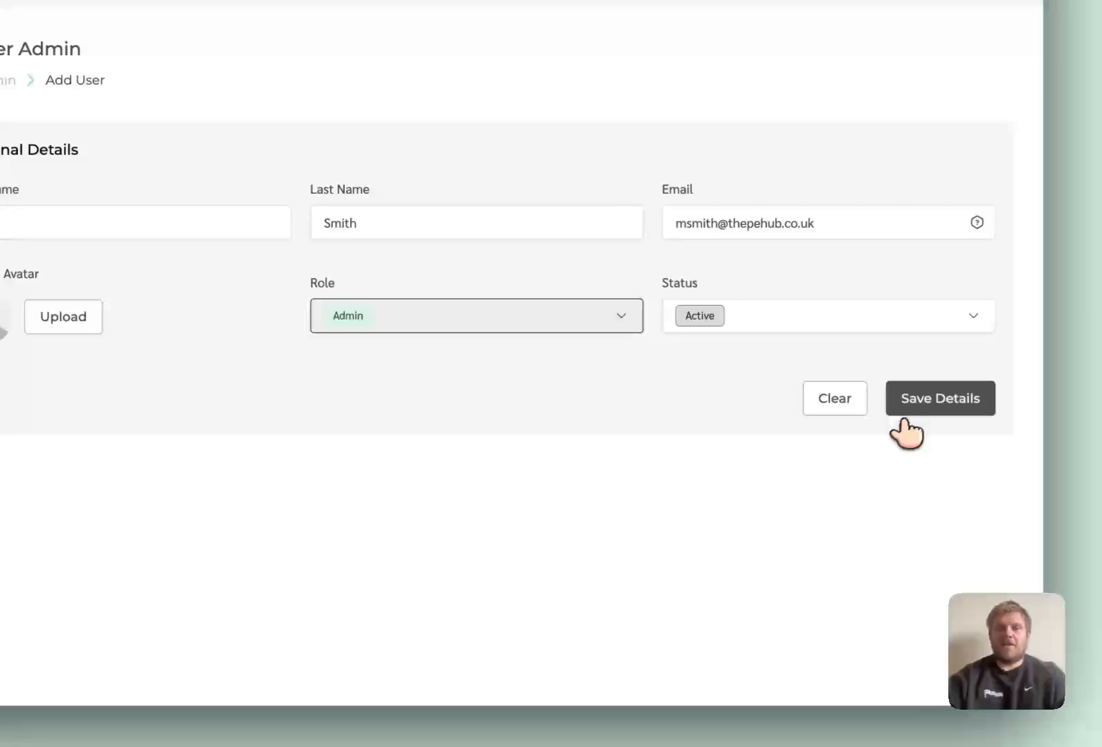
{"action": "left_click", "coordinate": [918, 400]}
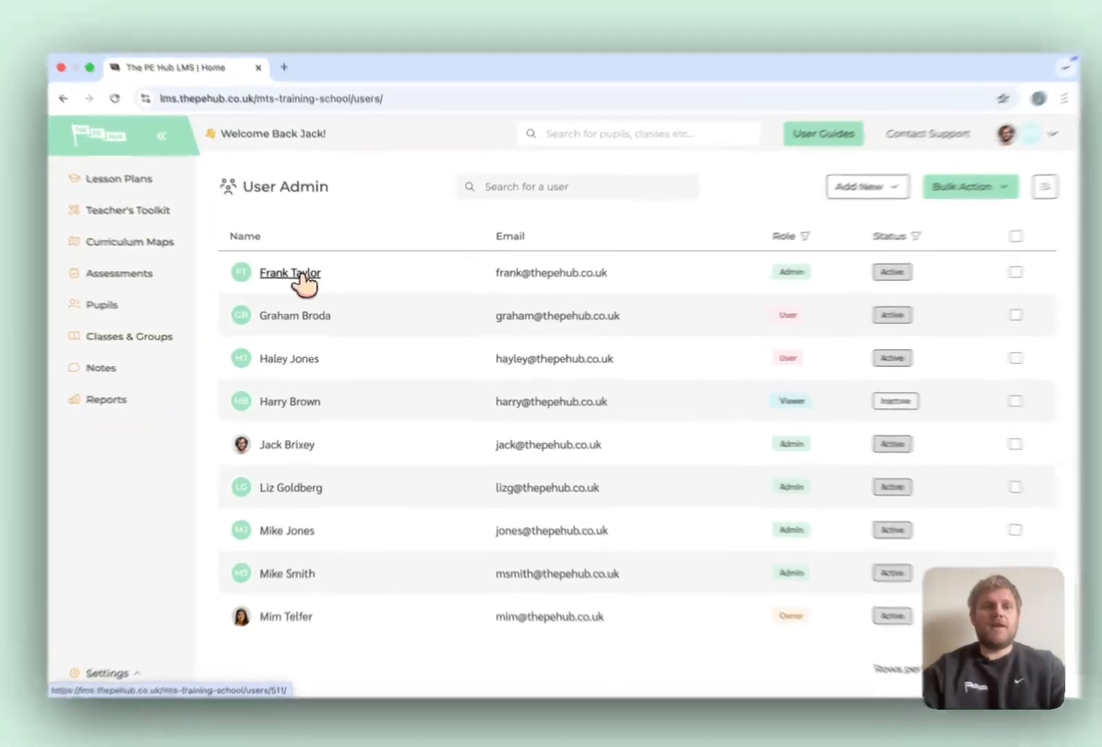
Edit the first listed user, switch their role from Admin to User, save, and return to User Admin.
{"action": "left_click", "coordinate": [305, 281]}
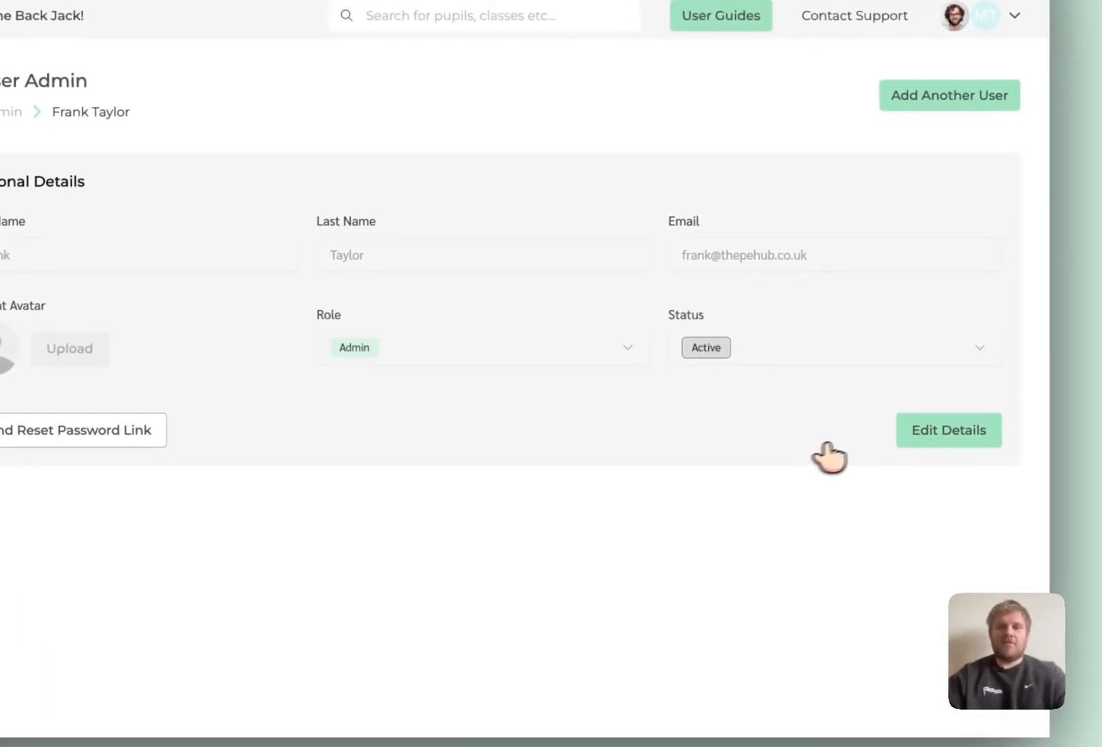
{"action": "left_click", "coordinate": [979, 451]}
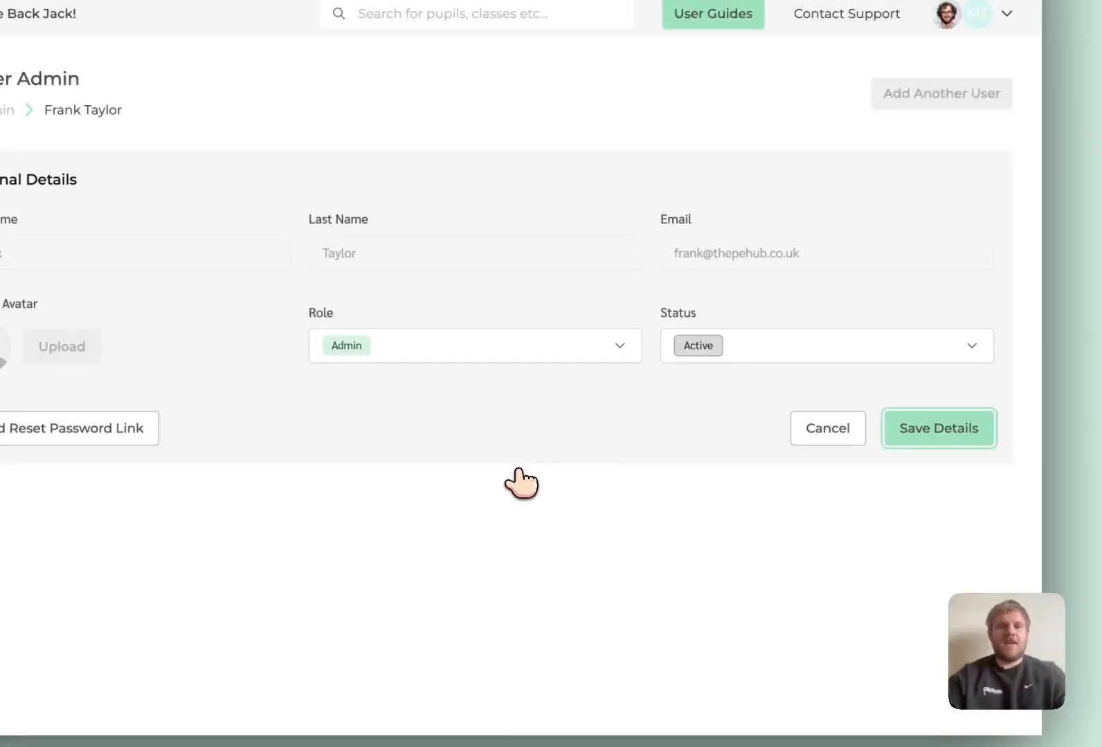
{"action": "left_click", "coordinate": [500, 357]}
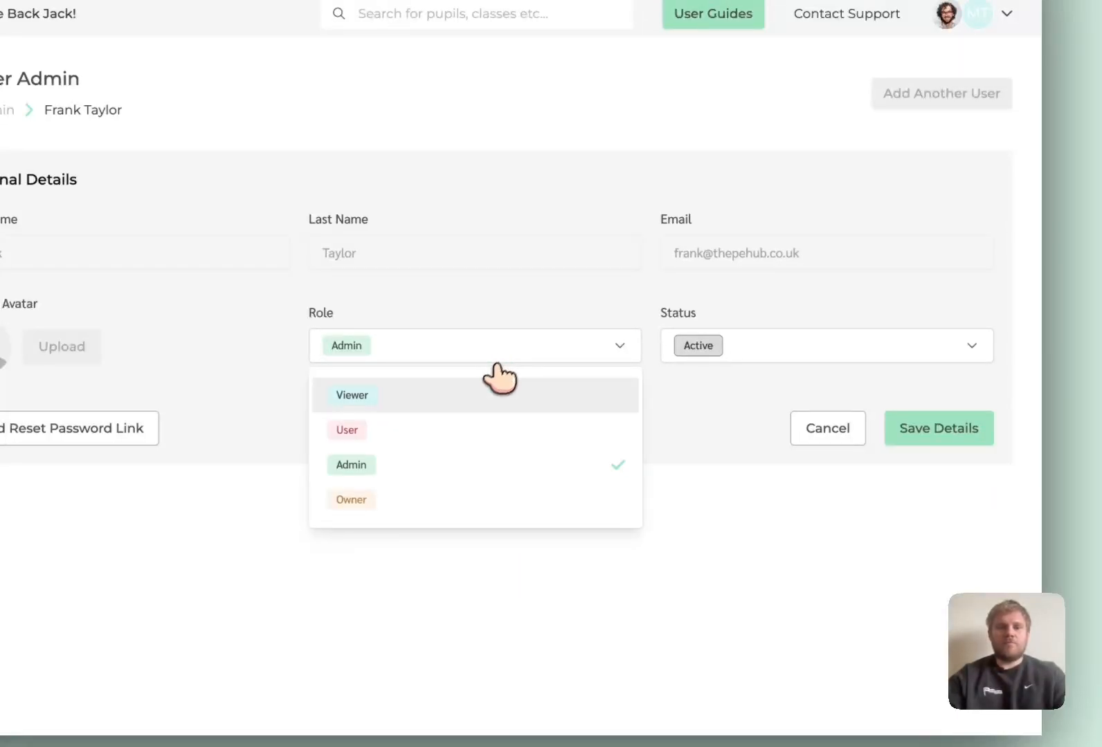
{"action": "left_click", "coordinate": [458, 429]}
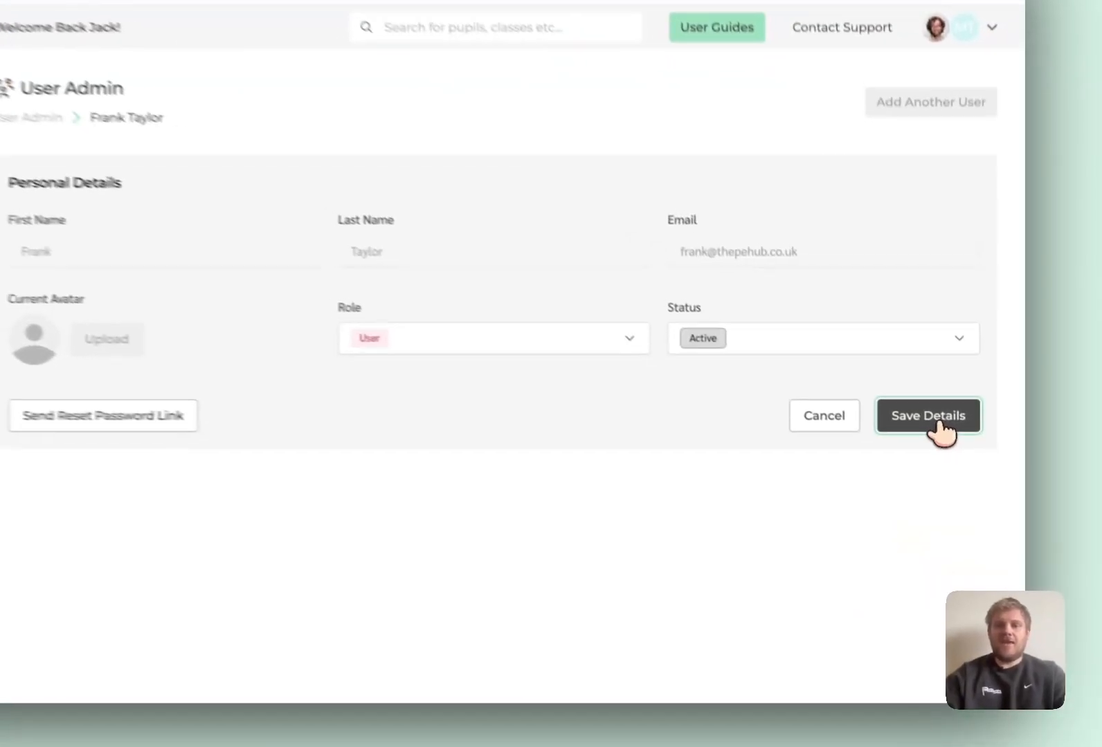
{"action": "left_click", "coordinate": [939, 419]}
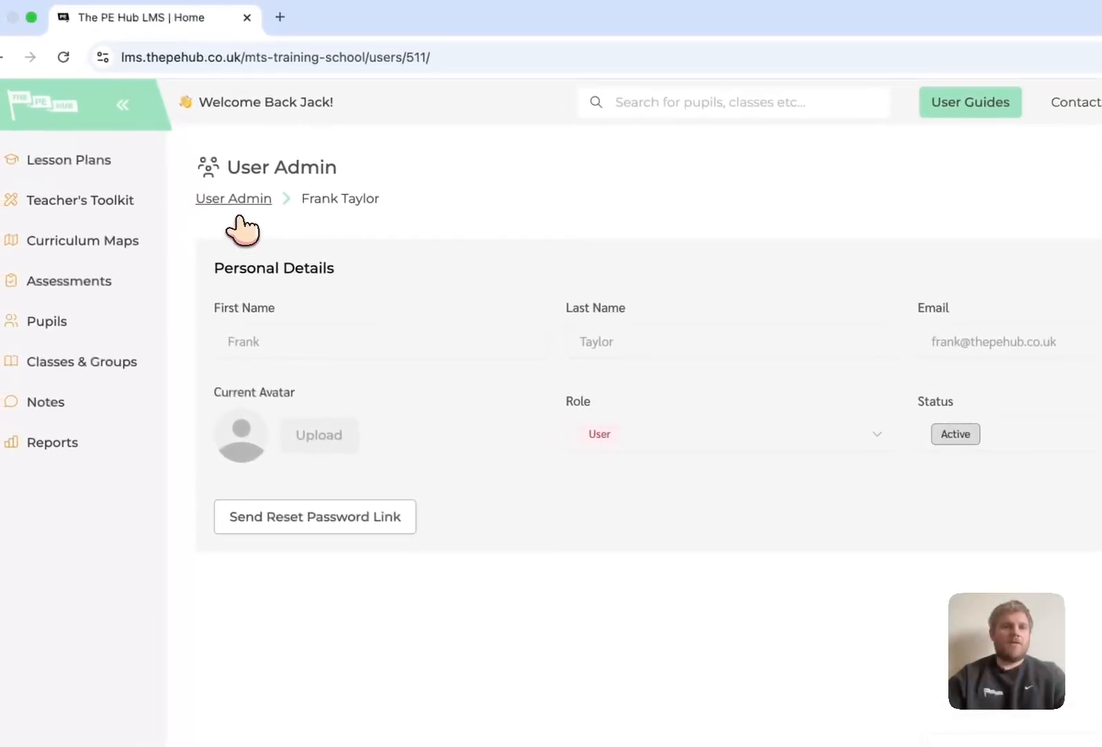
{"action": "left_click", "coordinate": [240, 201]}
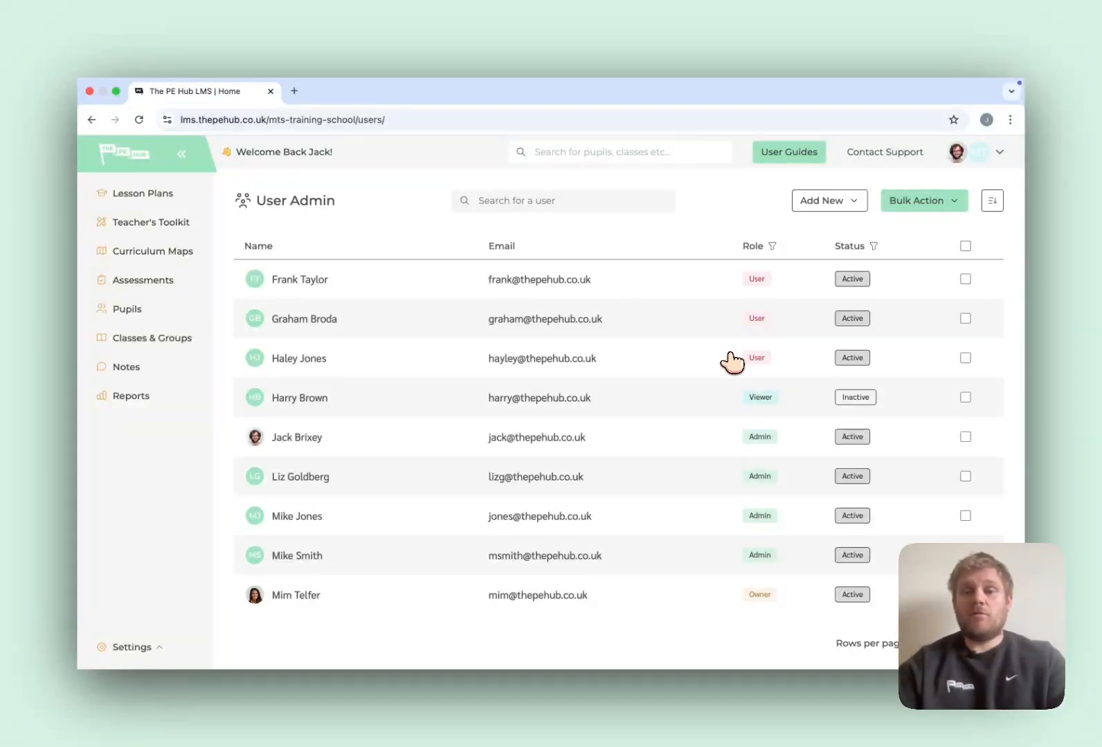
Tick the admin user and delete them using Bulk Action's Delete selected, confirming the deletion.
{"action": "scroll", "coordinate": [731, 361], "scroll_direction": "down", "scroll_amount": 1}
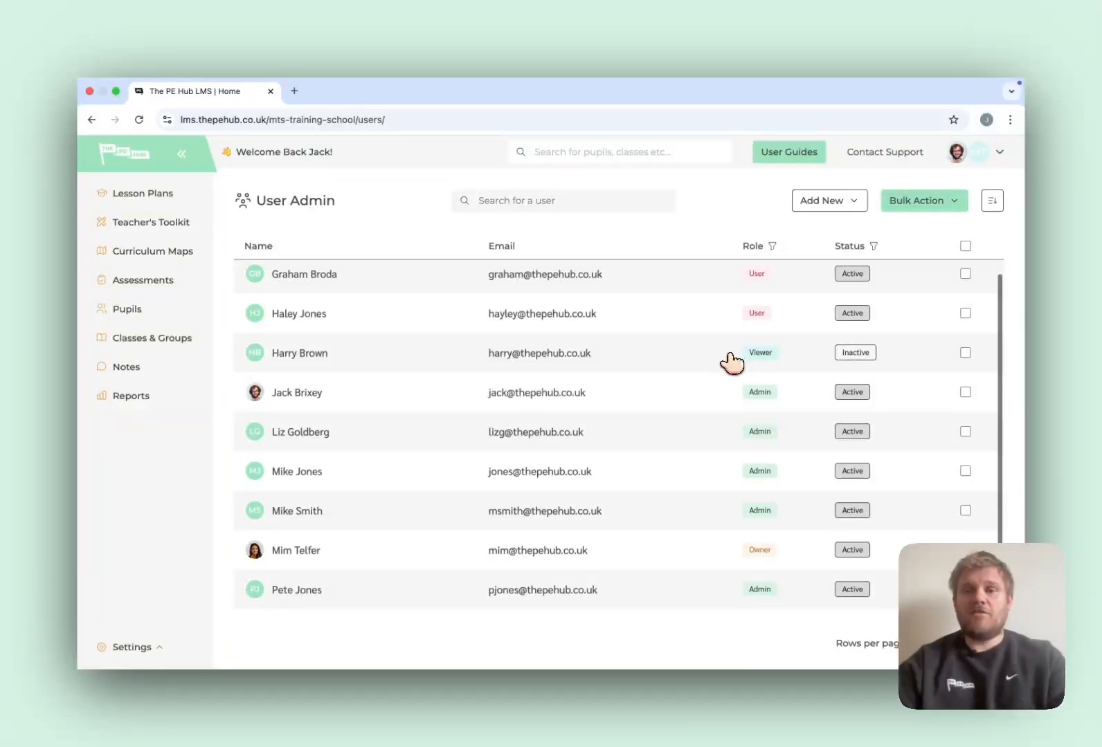
{"action": "left_click", "coordinate": [965, 432]}
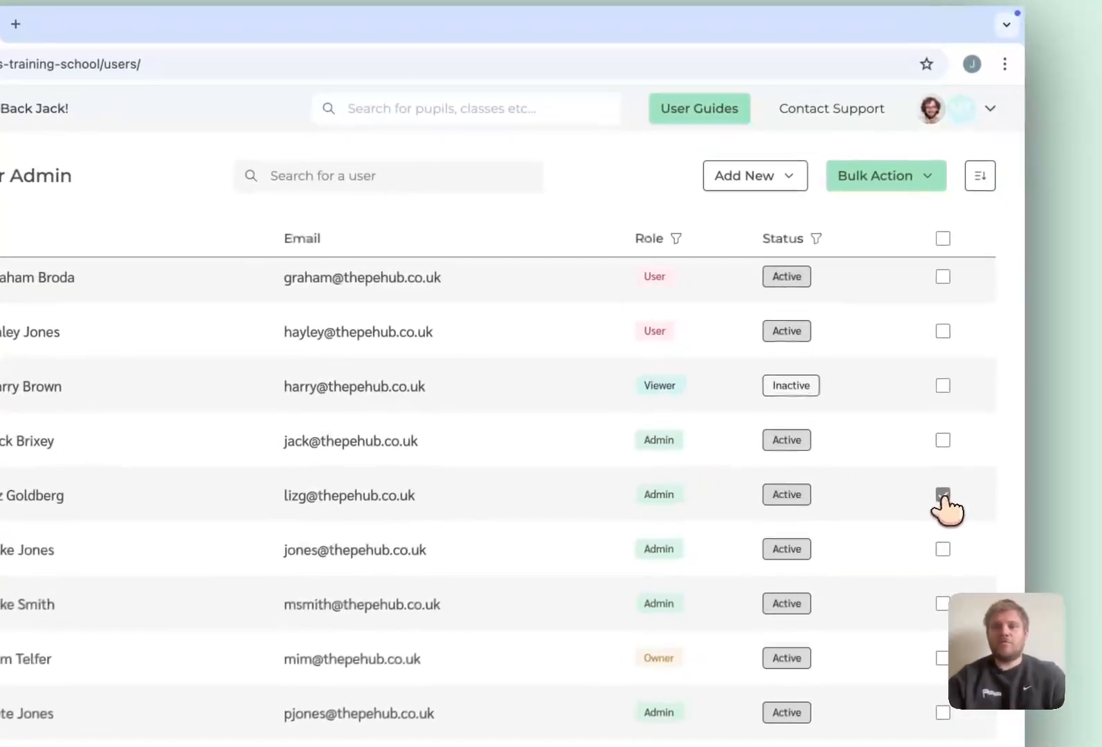
{"action": "left_click", "coordinate": [876, 181]}
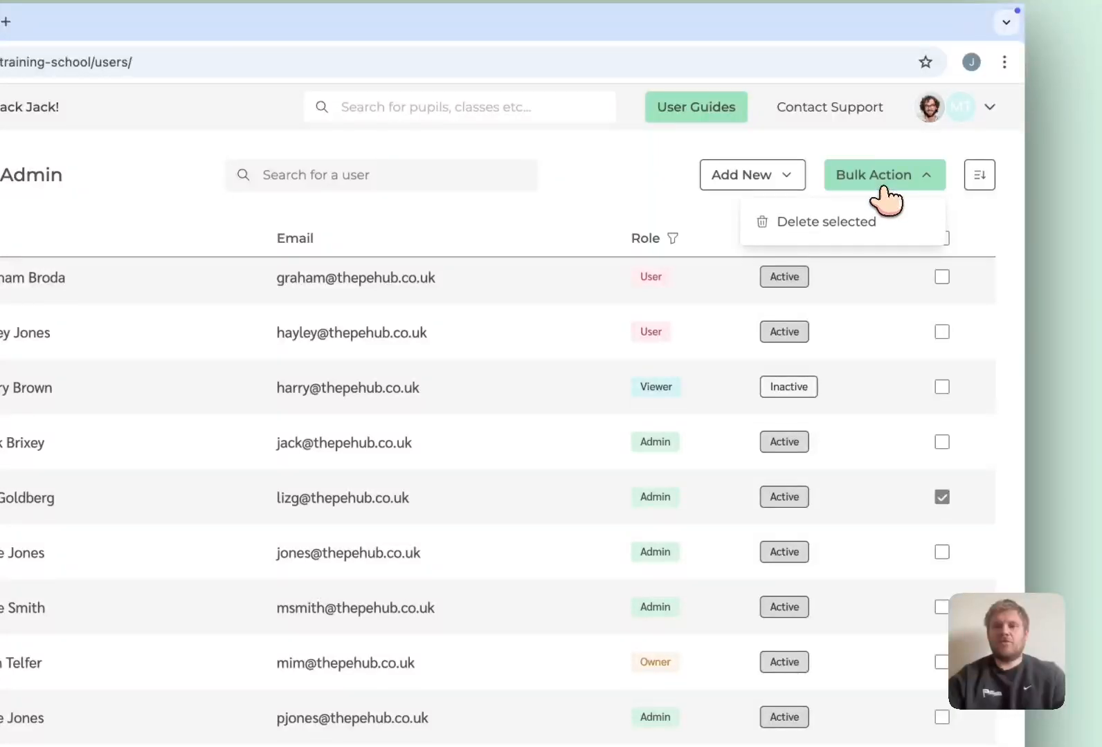
{"action": "left_click", "coordinate": [844, 223]}
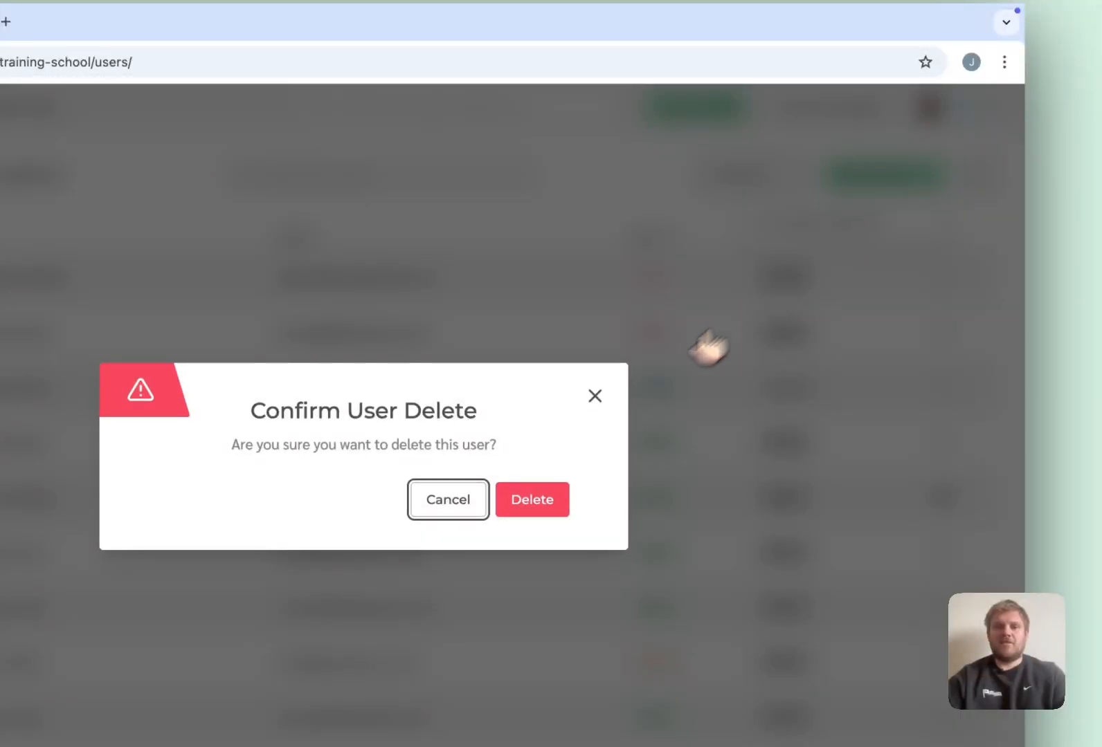
{"action": "left_click", "coordinate": [552, 505]}
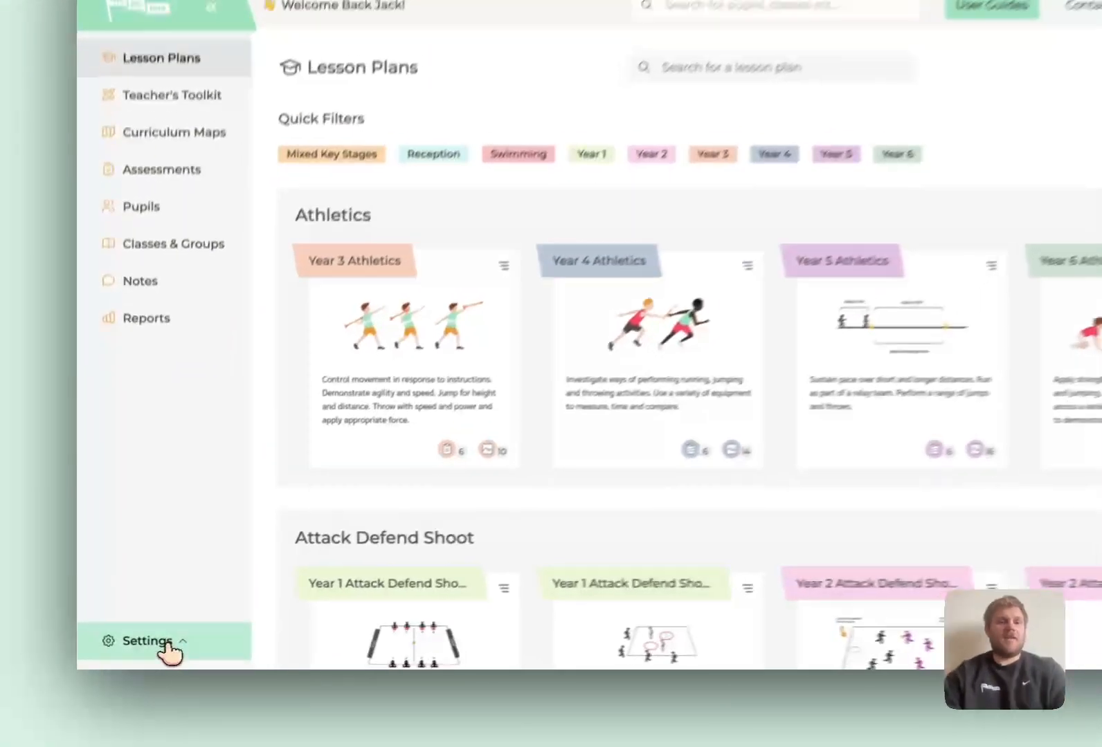
Go to Settings > Organisation, re-save the details unchanged, and scroll down to Tags and Categories.
{"action": "left_click", "coordinate": [135, 647]}
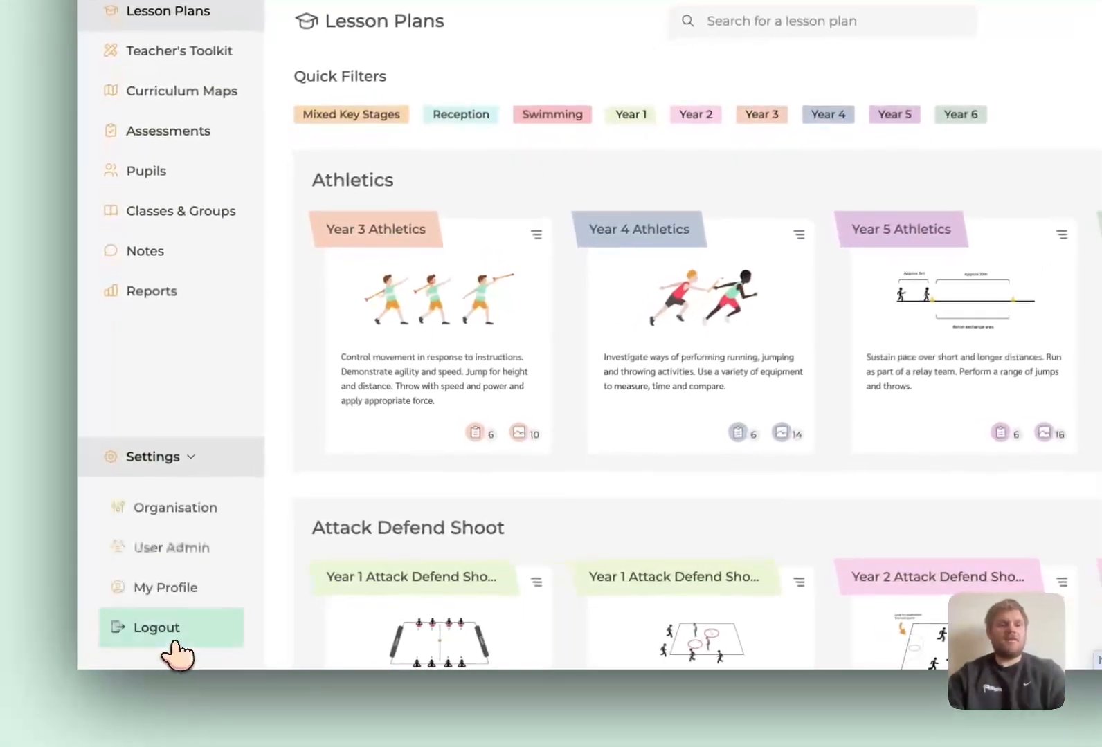
{"action": "left_click", "coordinate": [169, 519]}
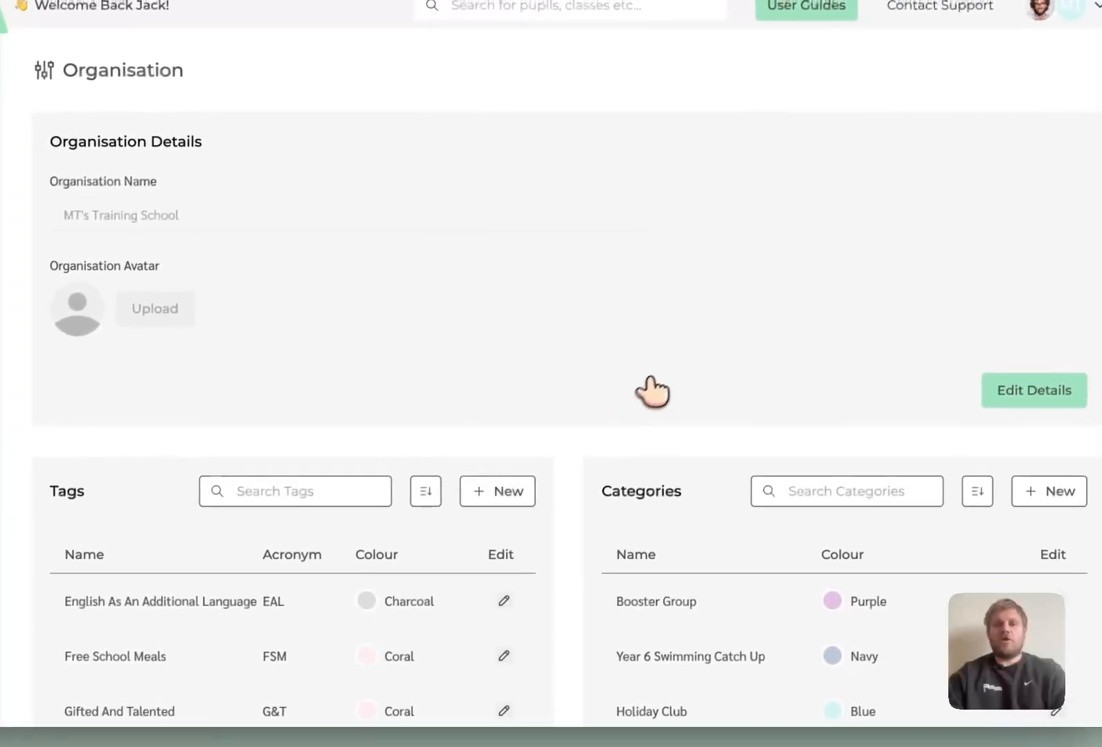
{"action": "left_click", "coordinate": [955, 412]}
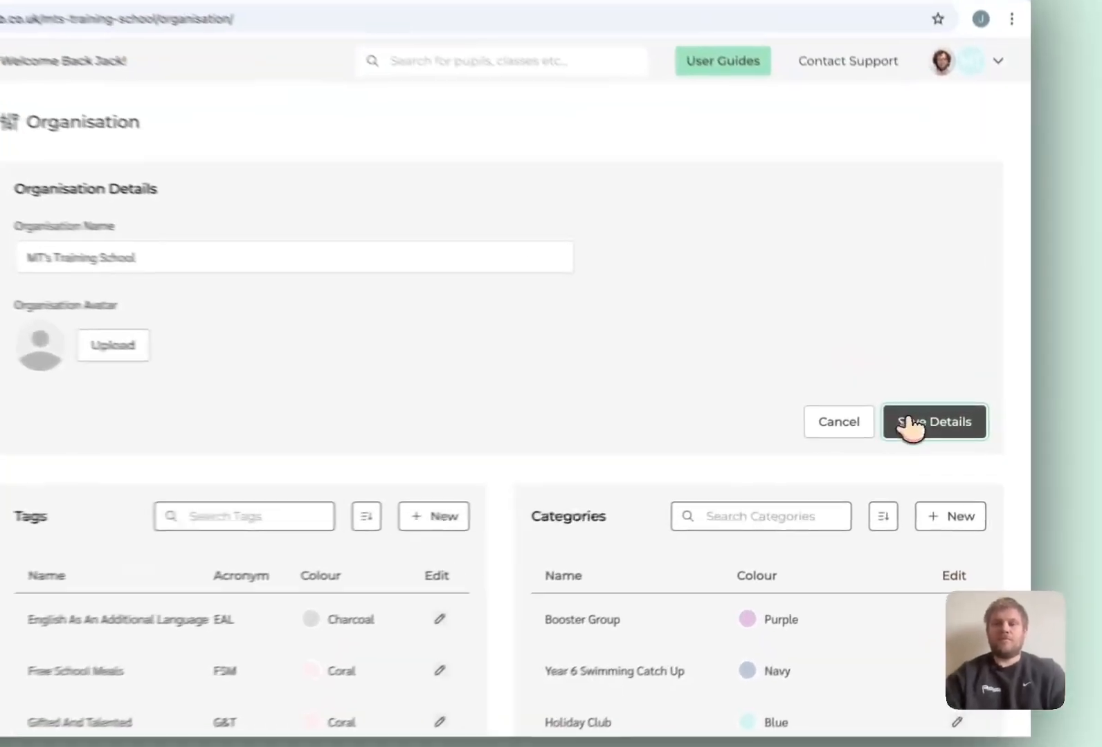
{"action": "left_click", "coordinate": [950, 428]}
{"action": "scroll", "coordinate": [480, 410], "scroll_direction": "down", "scroll_amount": 3}
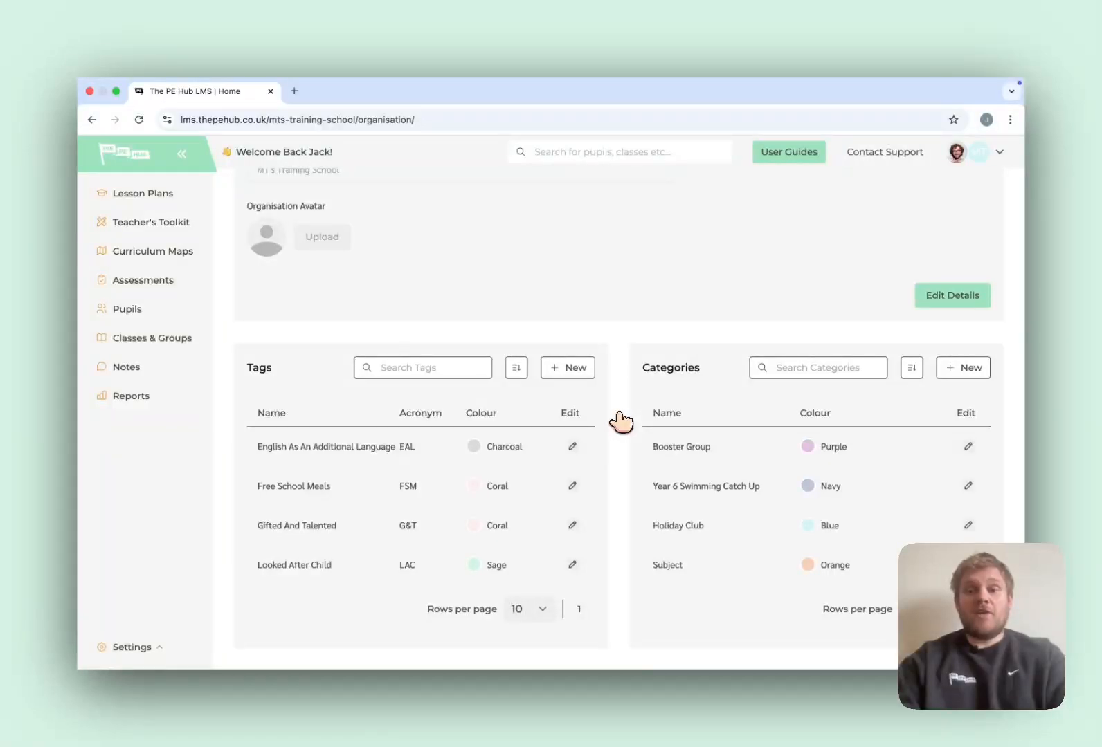
Create a new Coral tag named 'Medical Condition' (acronym MC) and save it.
{"action": "left_click", "coordinate": [580, 374]}
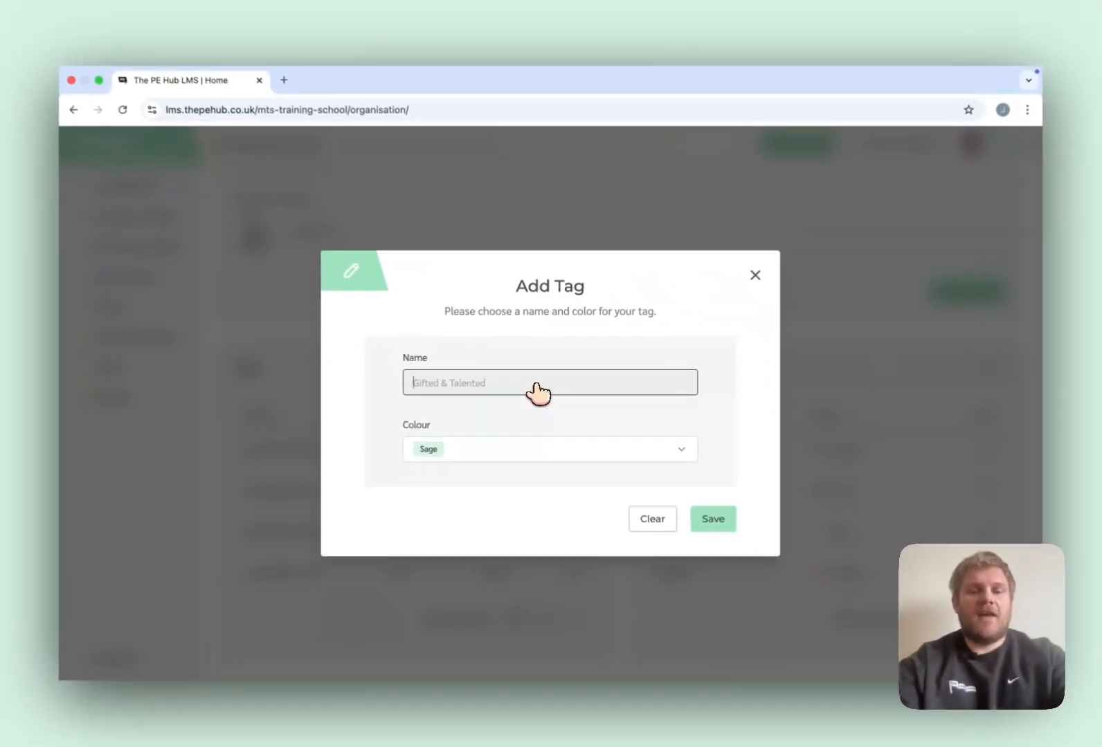
{"action": "type", "text": "Medical Conditi"}
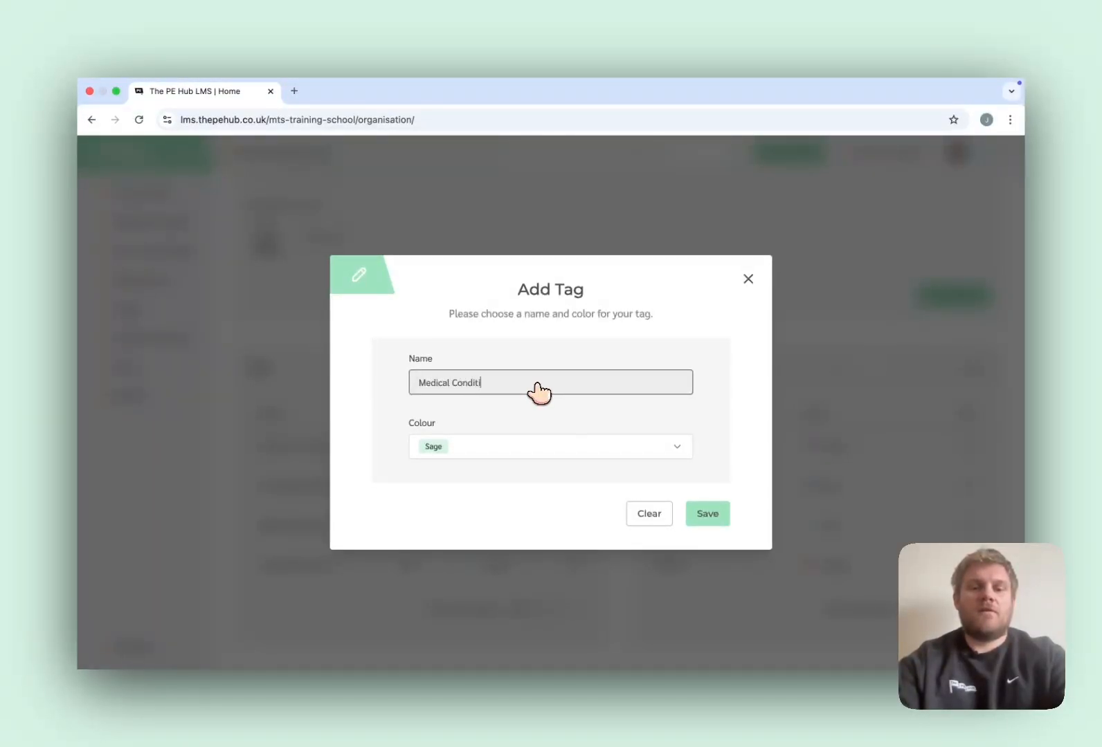
{"action": "type", "text": "n"}
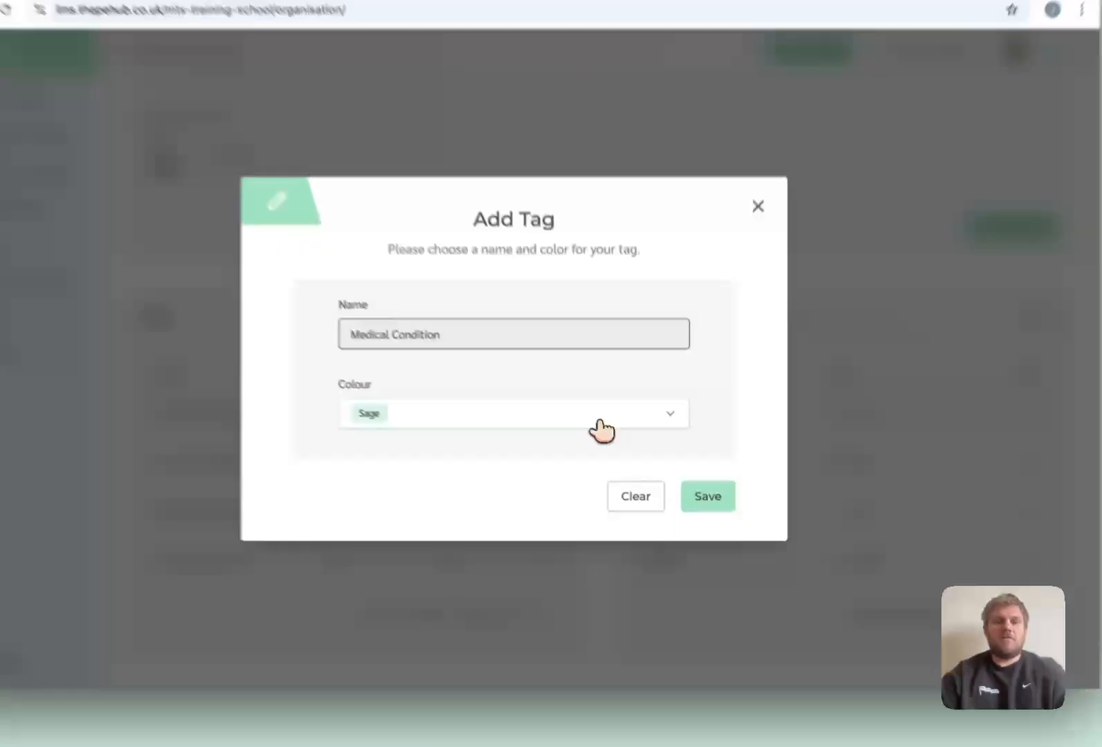
{"action": "left_click", "coordinate": [614, 446]}
{"action": "left_click", "coordinate": [560, 507]}
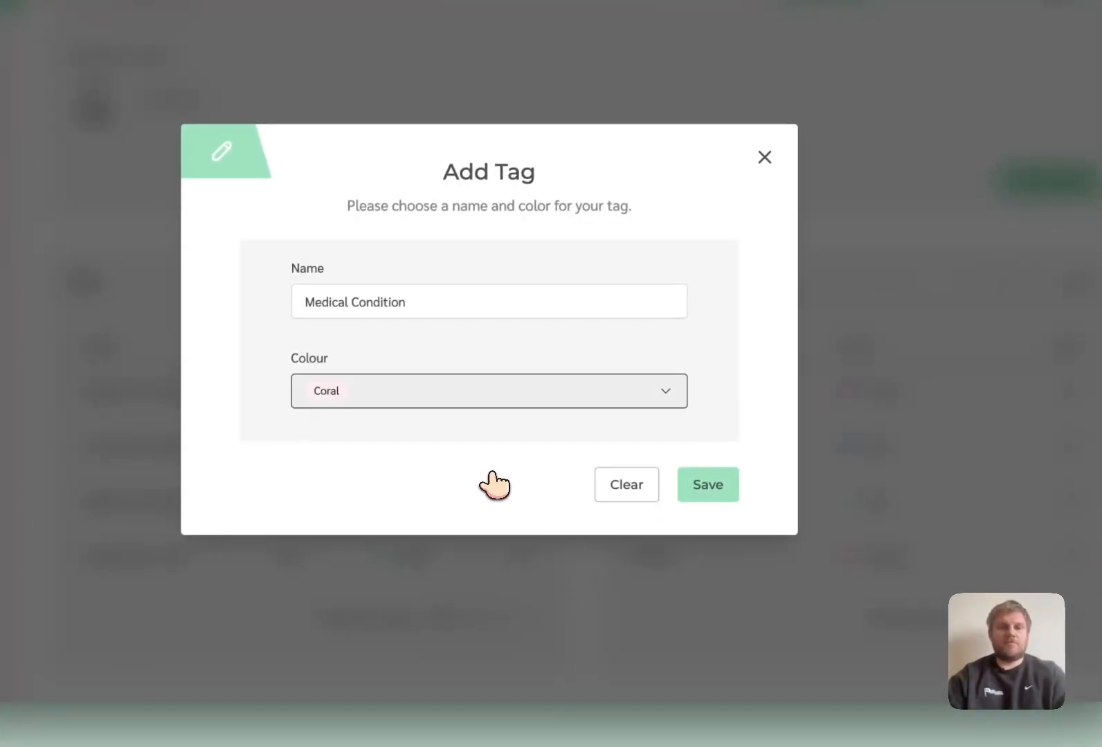
{"action": "left_click", "coordinate": [706, 485]}
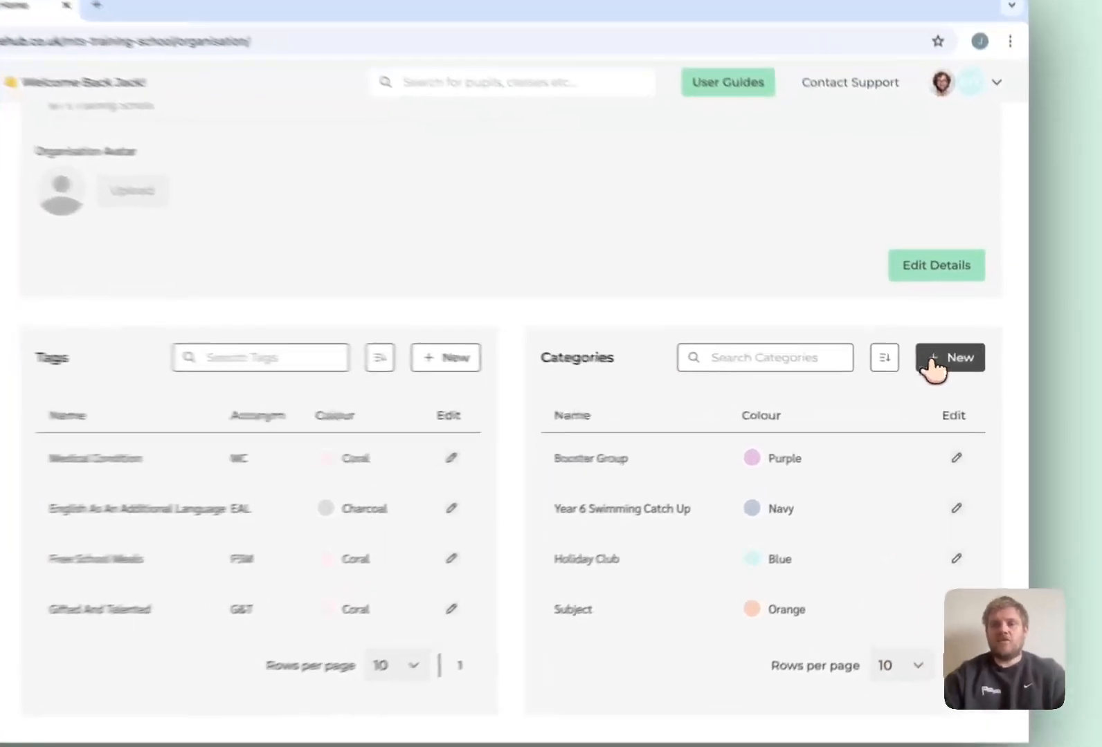
Create a new category named 'Breakfast Club', keeping the default Blue colour, and save it.
{"action": "left_click", "coordinate": [952, 368]}
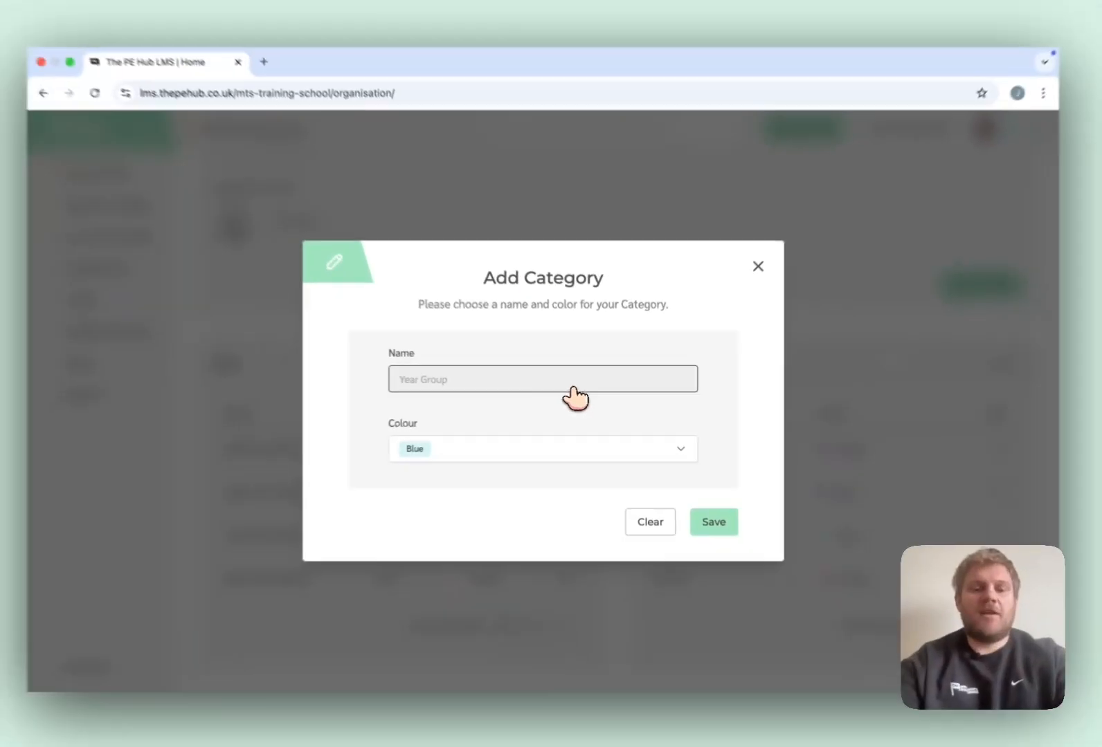
{"action": "type", "text": "Breakfast Club"}
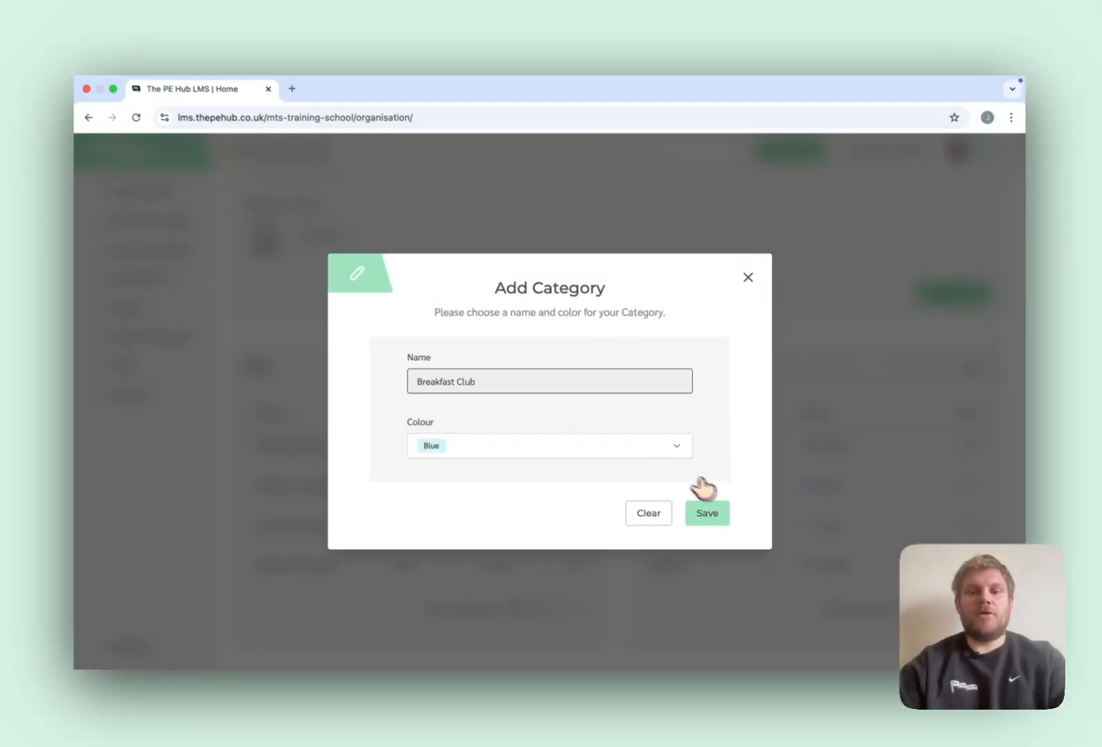
{"action": "left_click", "coordinate": [712, 515]}
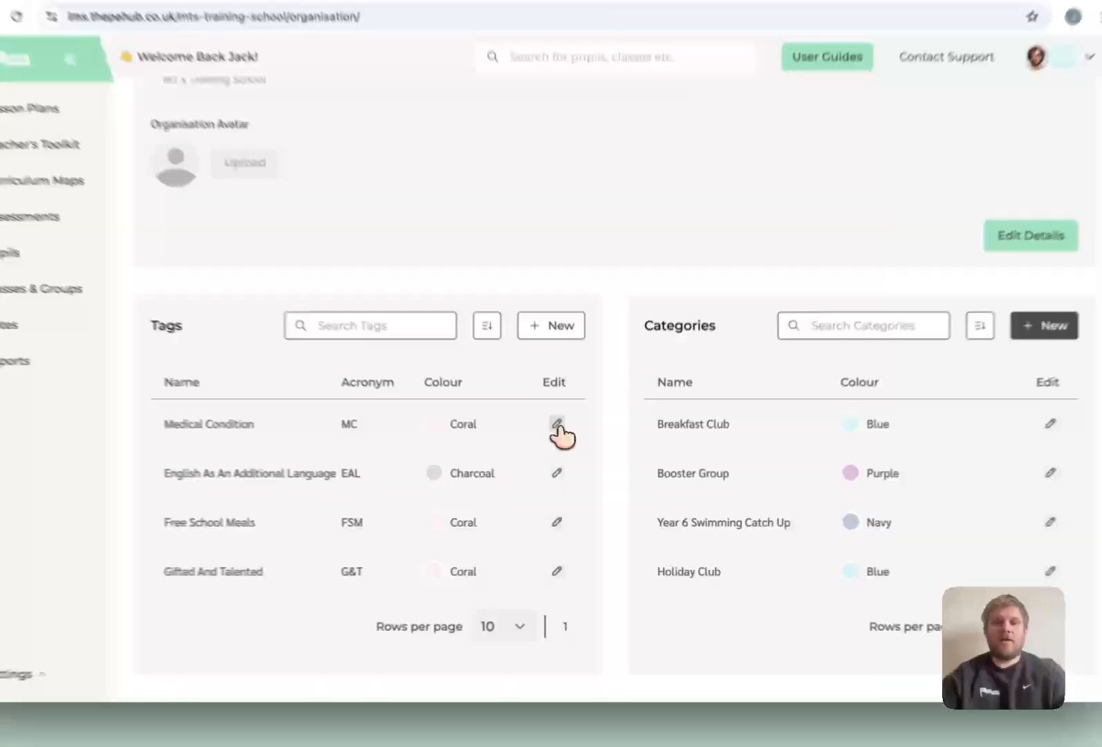
Edit the Medical Condition tag and save it with the colour Burnt Gold instead of Coral.
{"action": "left_click", "coordinate": [571, 447]}
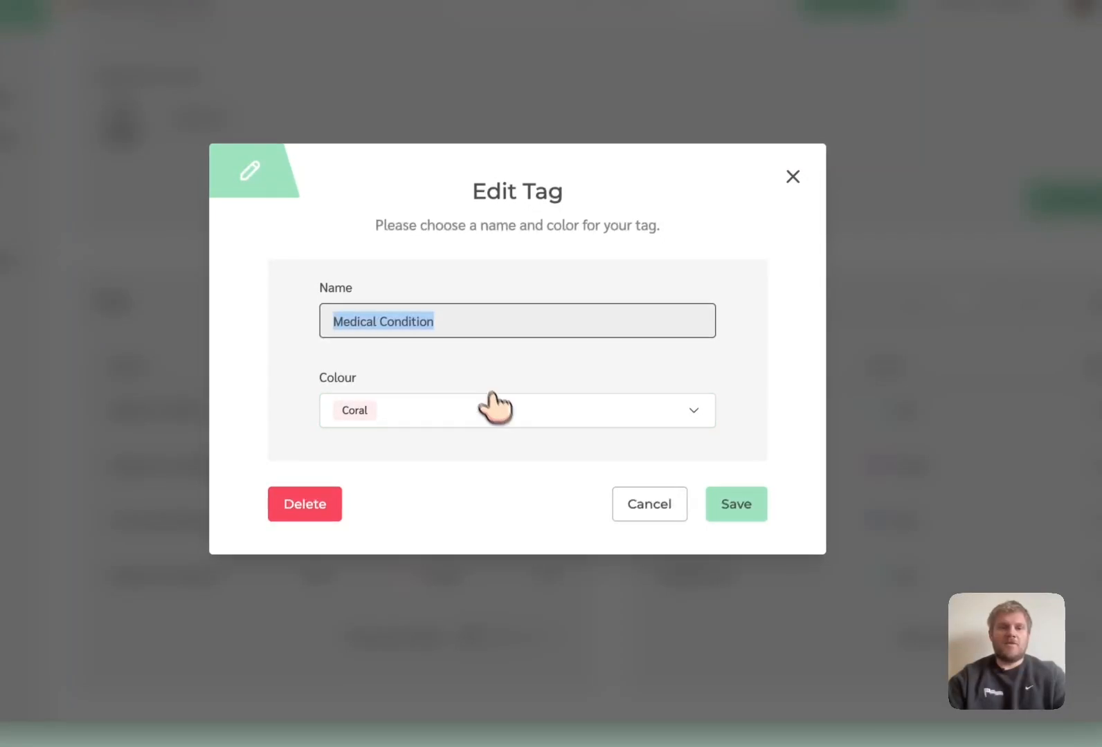
{"action": "left_click", "coordinate": [455, 411]}
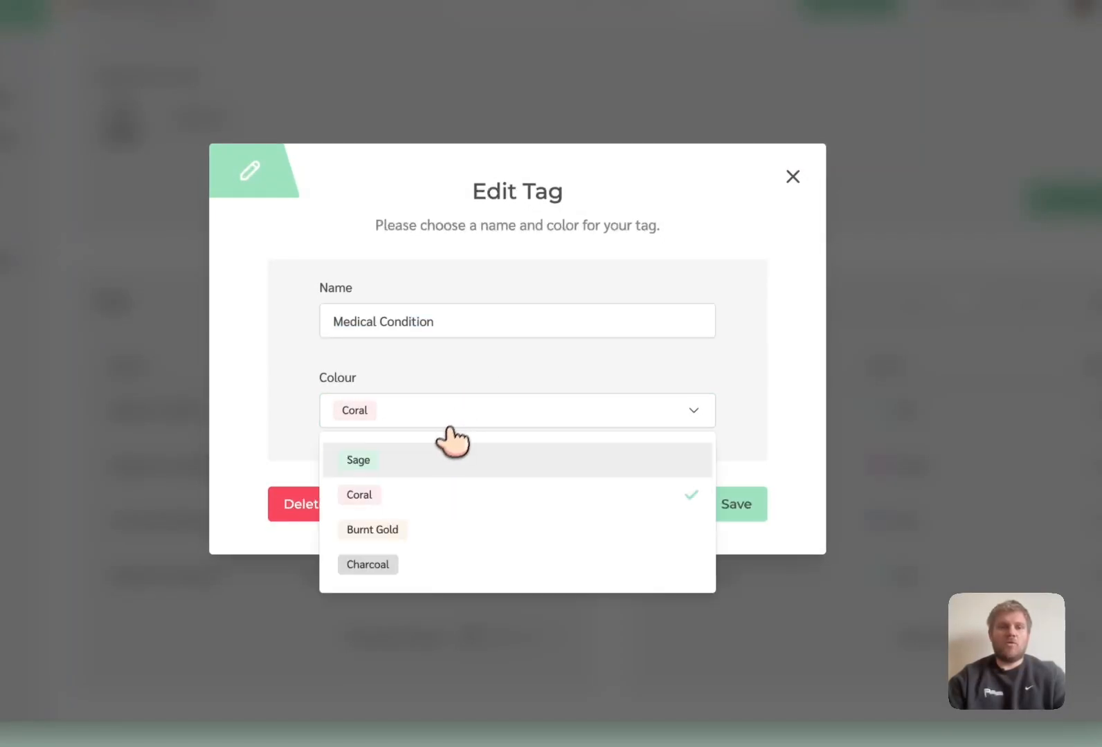
{"action": "left_click", "coordinate": [425, 530]}
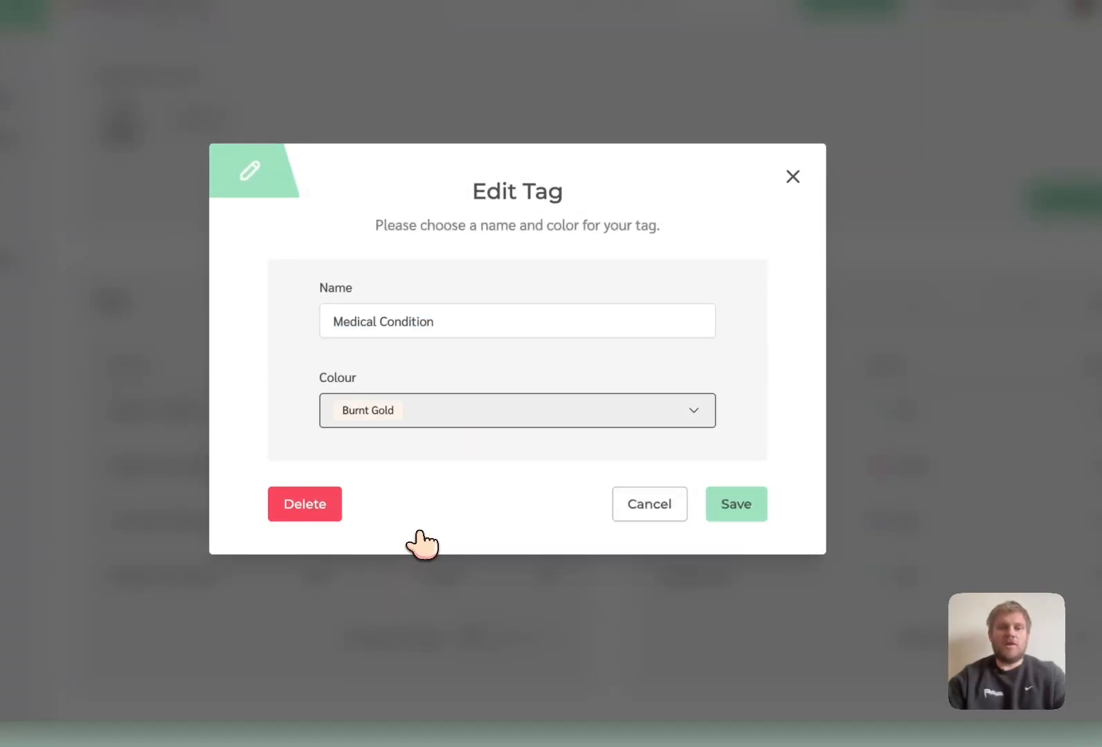
{"action": "left_click", "coordinate": [732, 505]}
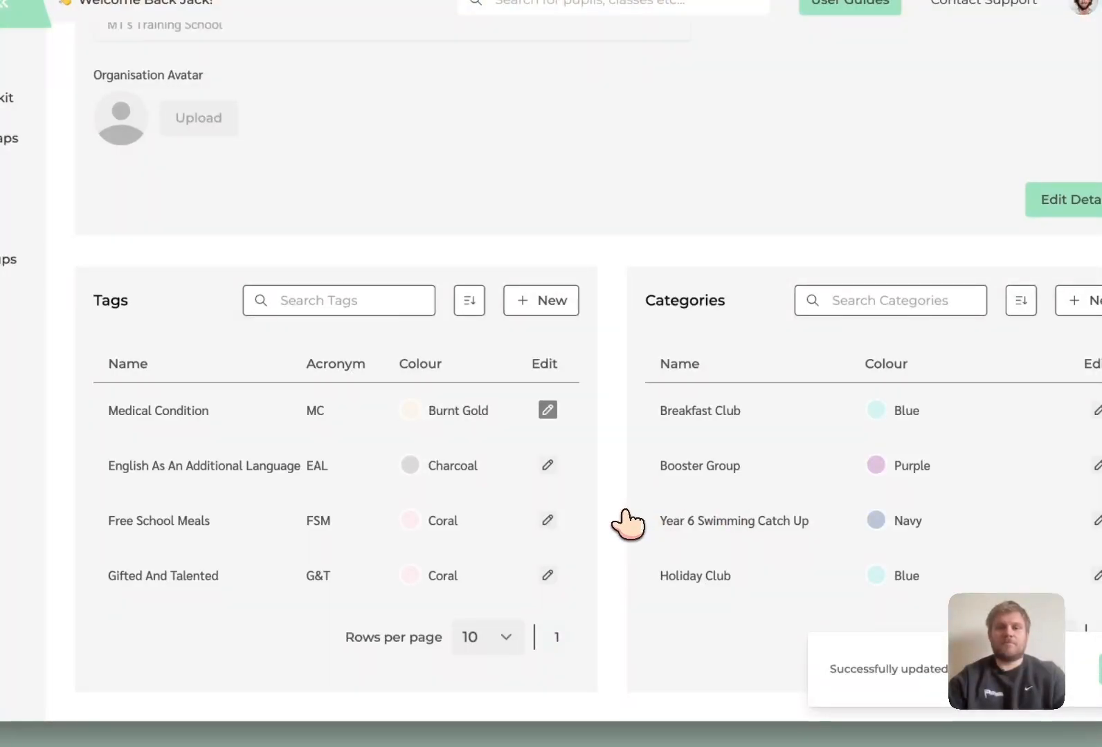